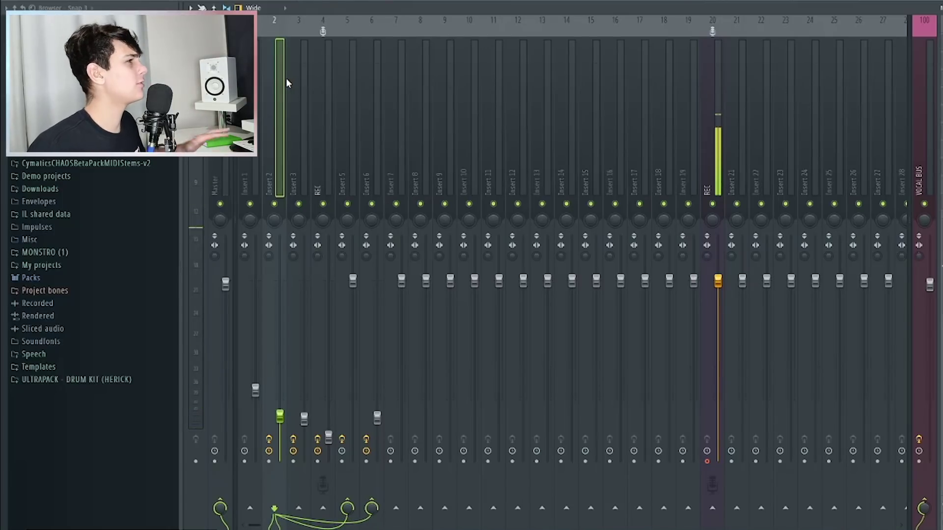
Step: Select mixer inserts 2 to 6 and rename them VOZES with a teal track colour
left_click_drag(285, 75, 365, 77)
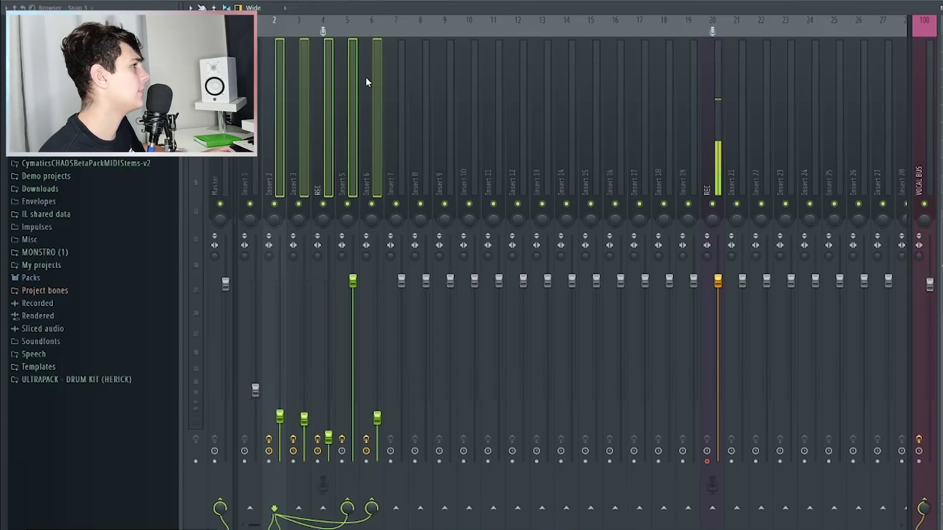
key("F2")
type("VOZES")
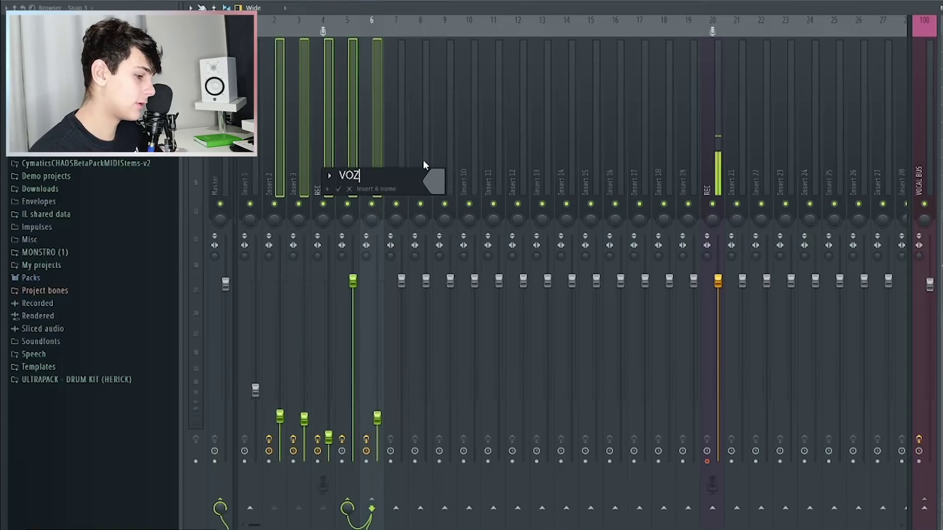
mouse_move(433, 182)
key("Return")
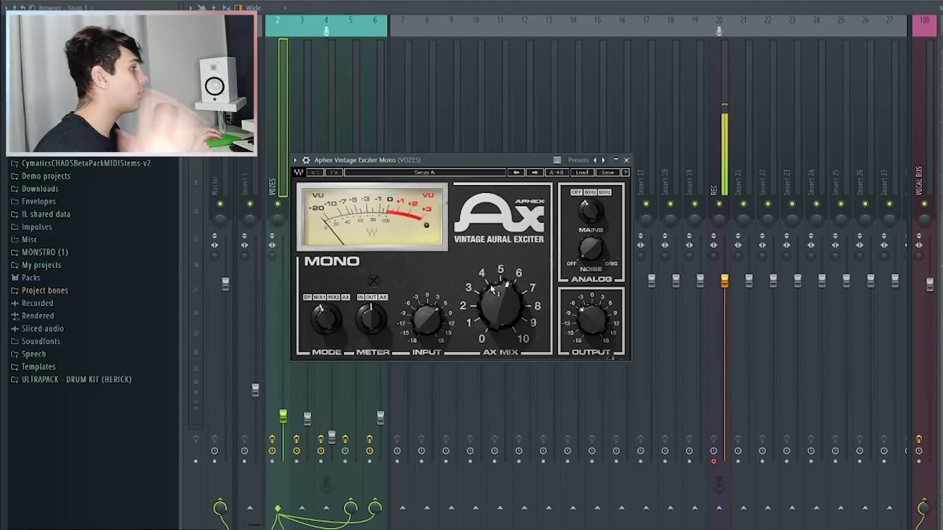
Step: Review the mode, meter, input, AX mix and output settings of the Aphex Vintage Exciter on the first VOZES track, closing the plugin when done
left_click_drag(485, 156, 508, 129)
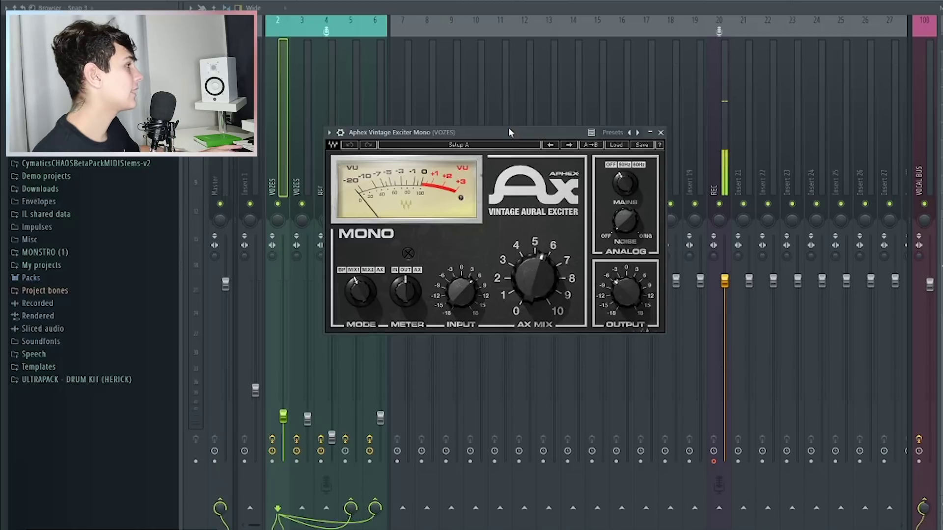
left_click(661, 132)
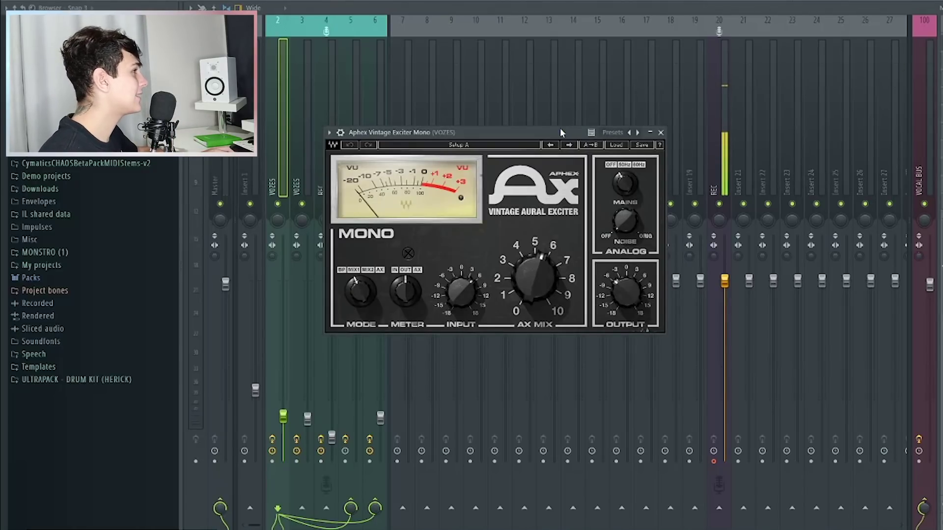
left_click_drag(561, 130, 575, 90)
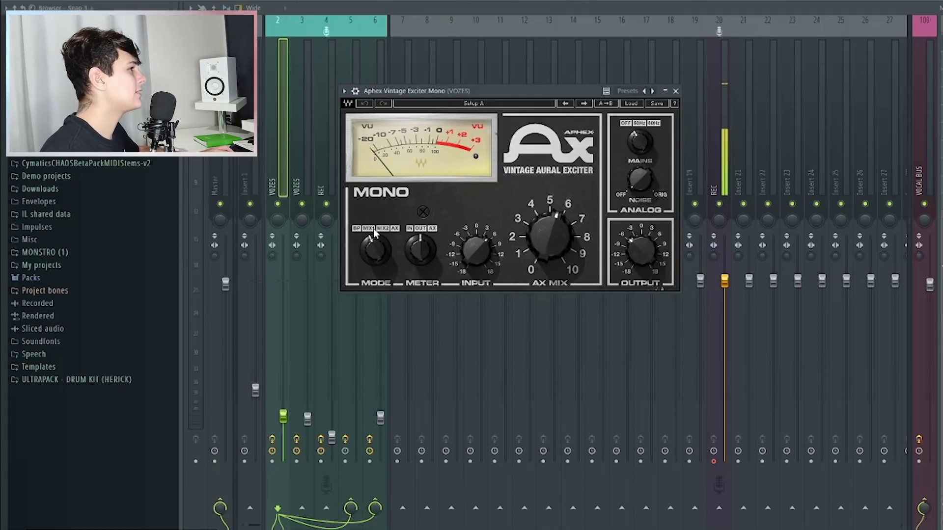
left_click(424, 248)
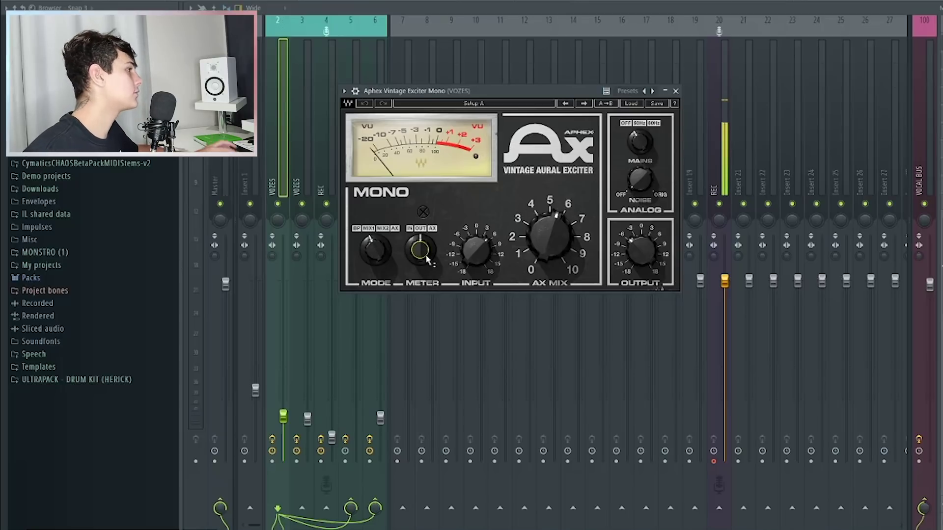
left_click(475, 251)
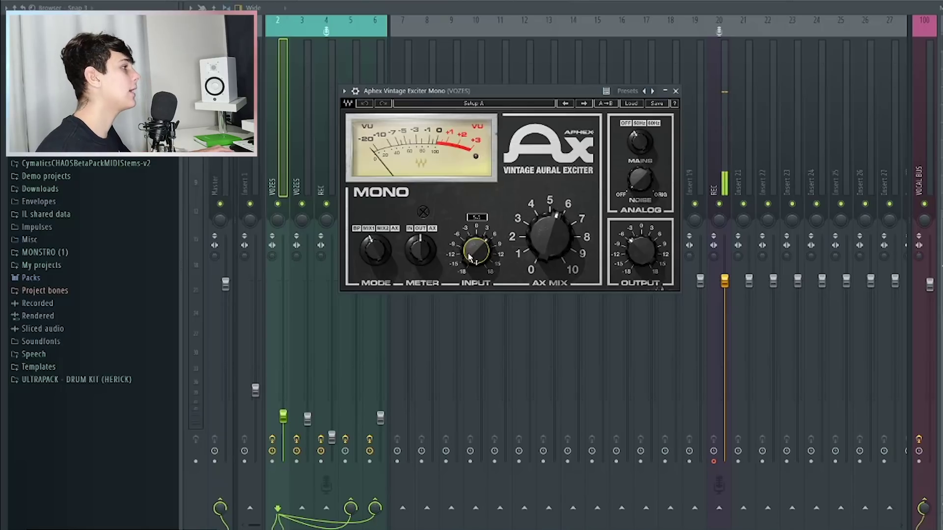
left_click(640, 259)
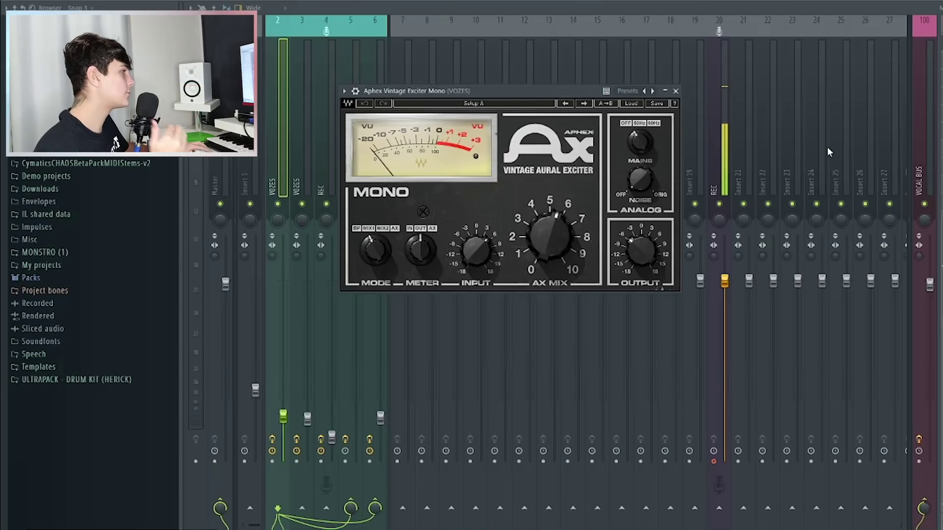
mouse_move(640, 235)
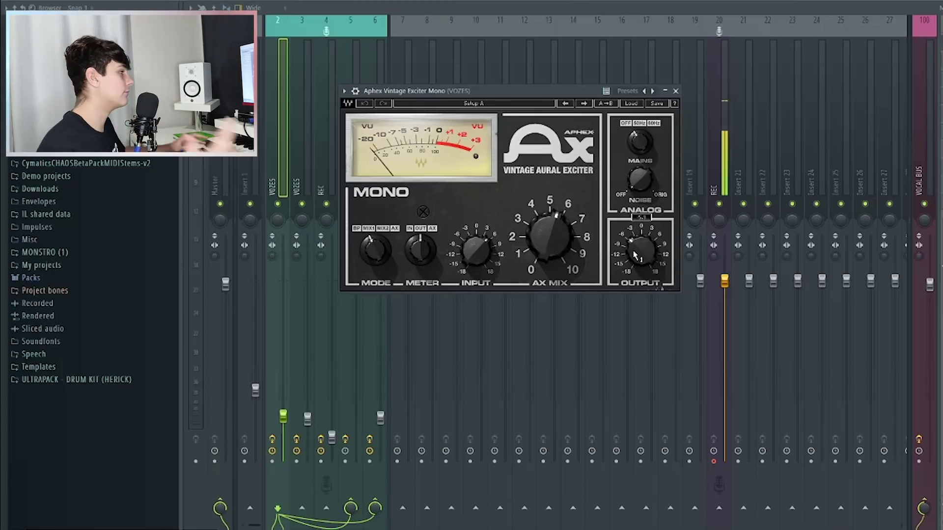
left_click(676, 92)
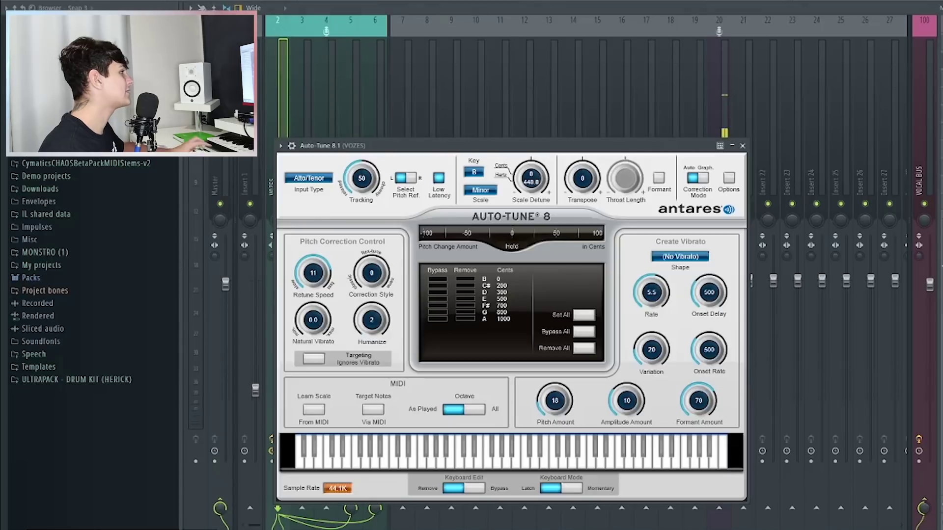
Step: Examine the Auto-Tune 8 key, scale and pitch correction settings on the VOZES track and close the plugin
left_click_drag(390, 143, 424, 90)
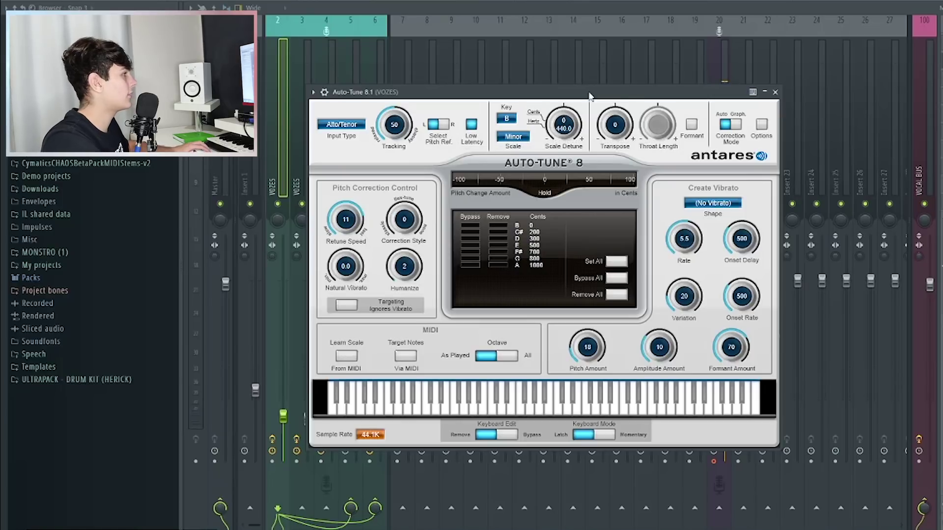
left_click(775, 94)
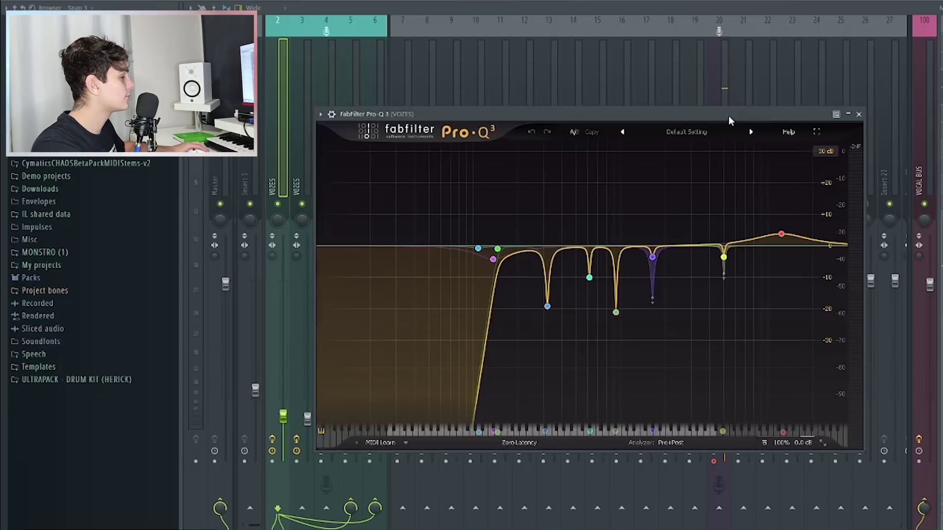
Step: Add a bell band at about 4.5 kHz with 0 dB gain in the FabFilter Pro-Q 3 equalizer and shift it slightly higher
left_click_drag(729, 118, 694, 117)
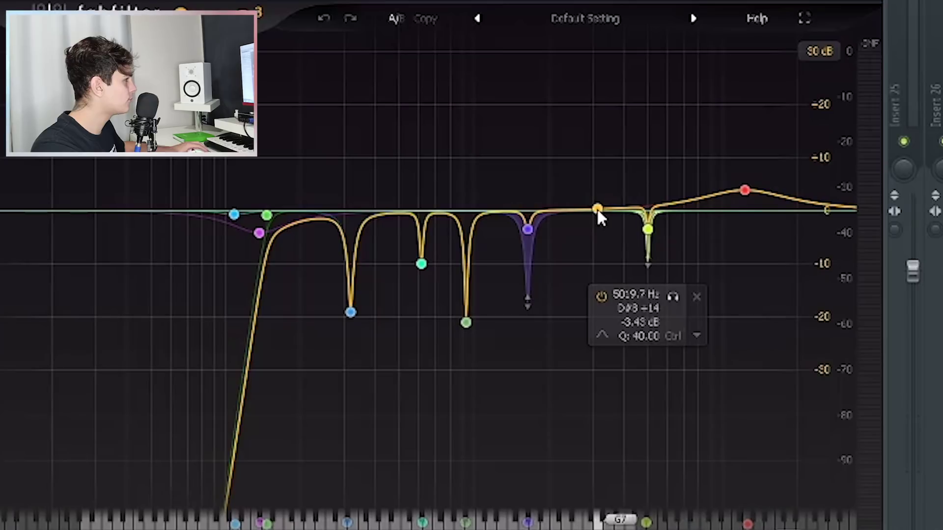
left_click(677, 244)
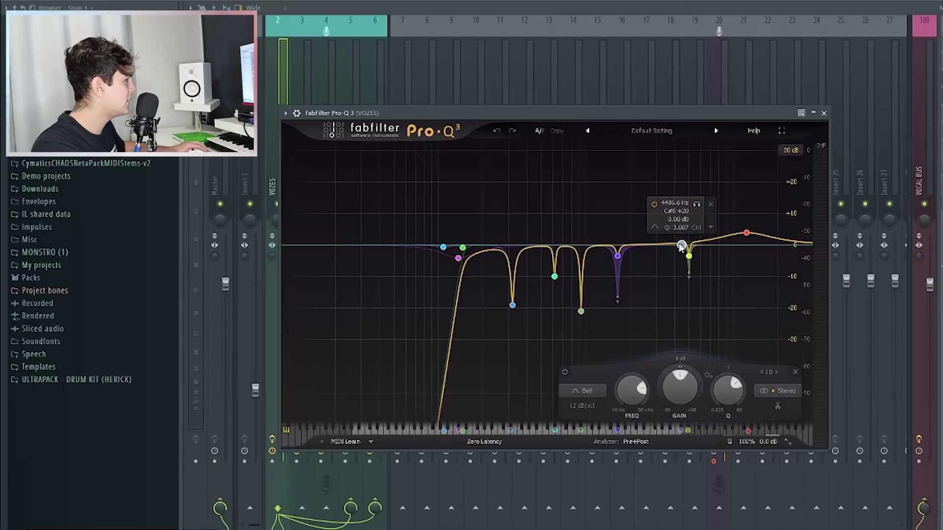
left_click_drag(630, 212, 636, 212)
mouse_move(682, 245)
left_mouse_down()
mouse_move(690, 224)
mouse_move(691, 254)
mouse_move(689, 246)
left_mouse_up()
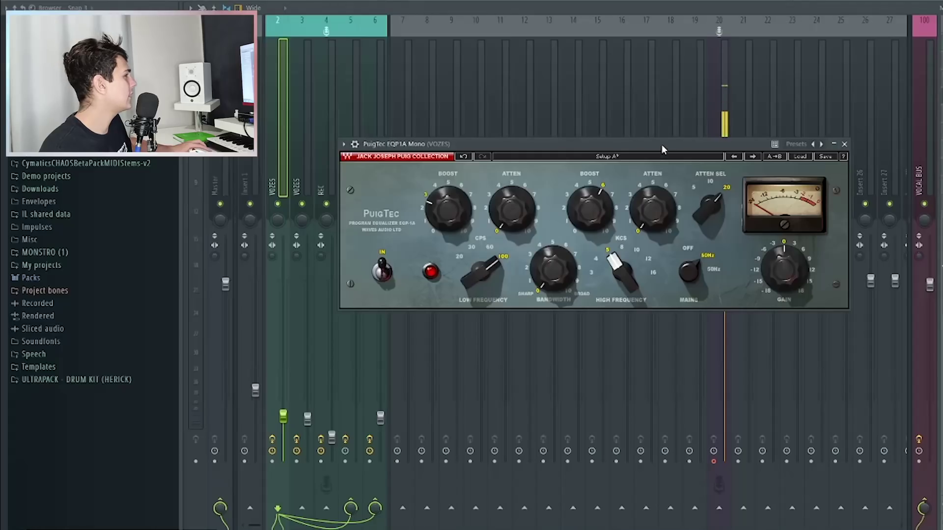
Step: Set the low-frequency boost to 3.0 in the PuigTec EQP1A equalizer on the VOZES track and close the plugin
left_click_drag(661, 144, 649, 137)
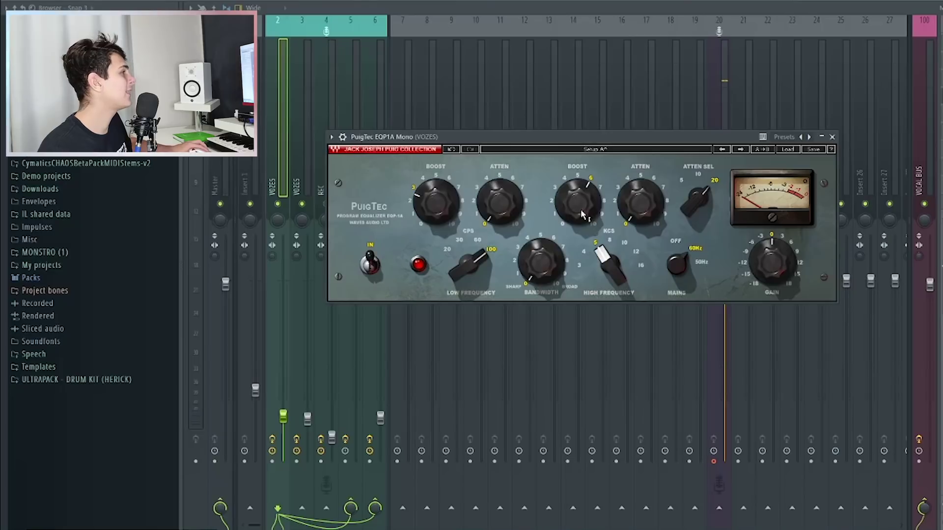
mouse_move(577, 200)
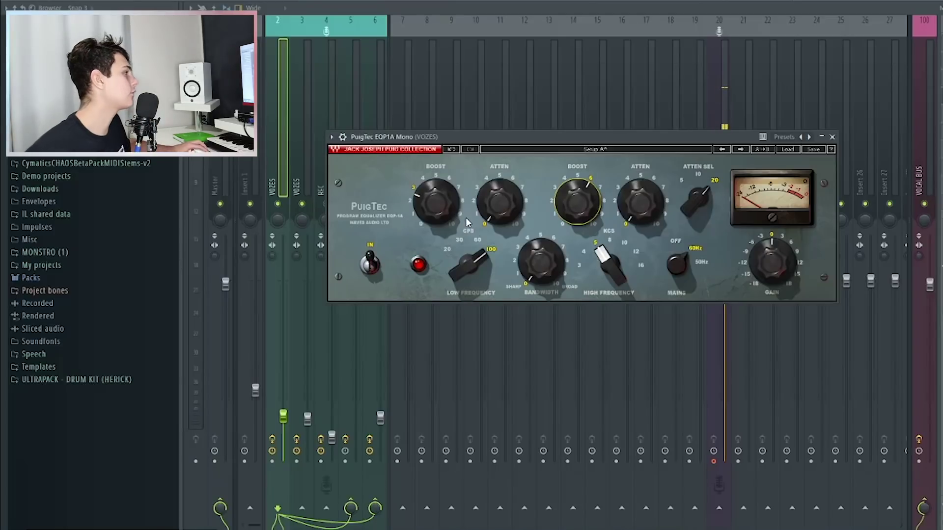
left_click_drag(424, 208, 424, 210)
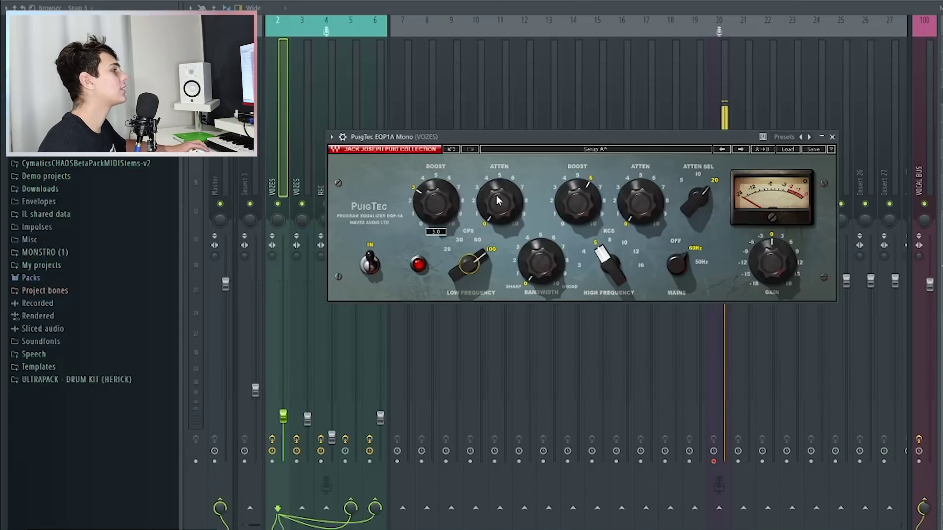
left_click(832, 137)
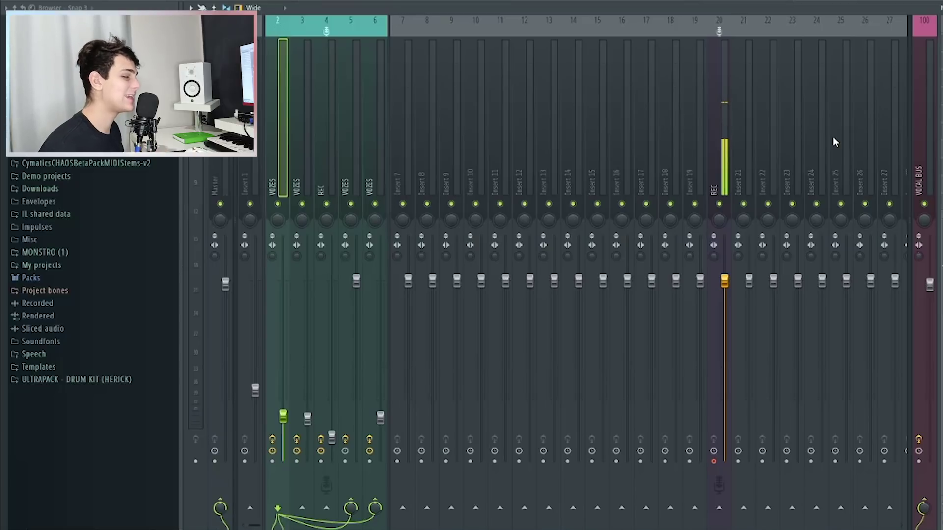
Step: Examine the gain and peak reduction of the CLA-2A compressor and the threshold and frequency of the DeEsser on the VOZES track
left_click(942, 78)
left_click_drag(394, 73, 511, 110)
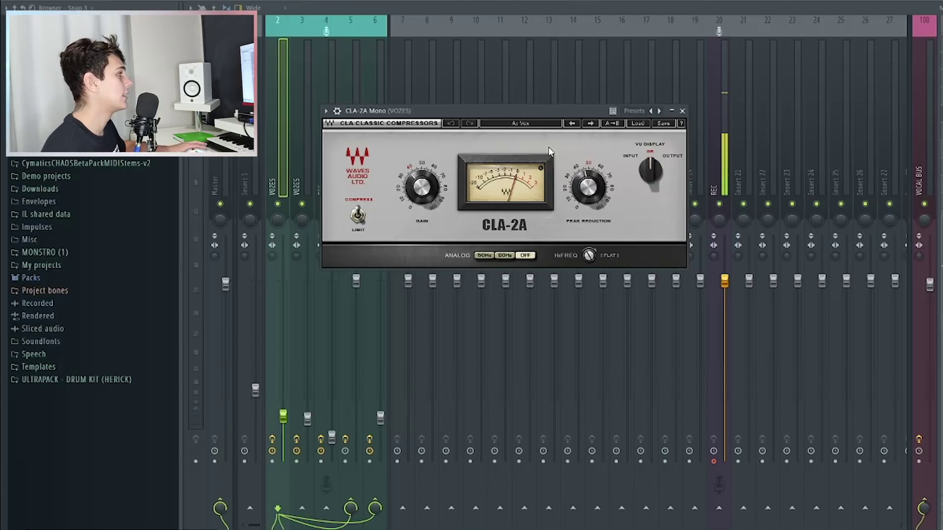
left_click(682, 111)
left_click_drag(353, 166, 529, 118)
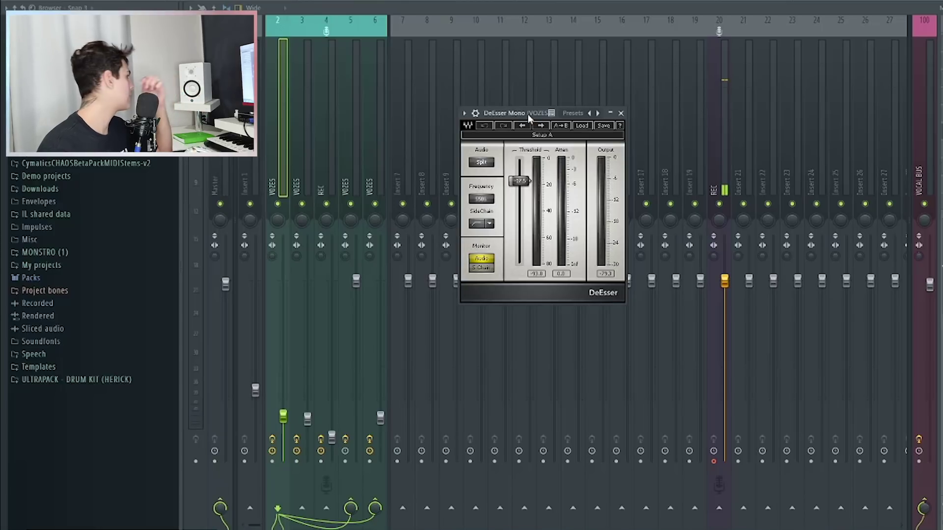
left_click_drag(527, 114, 660, 127)
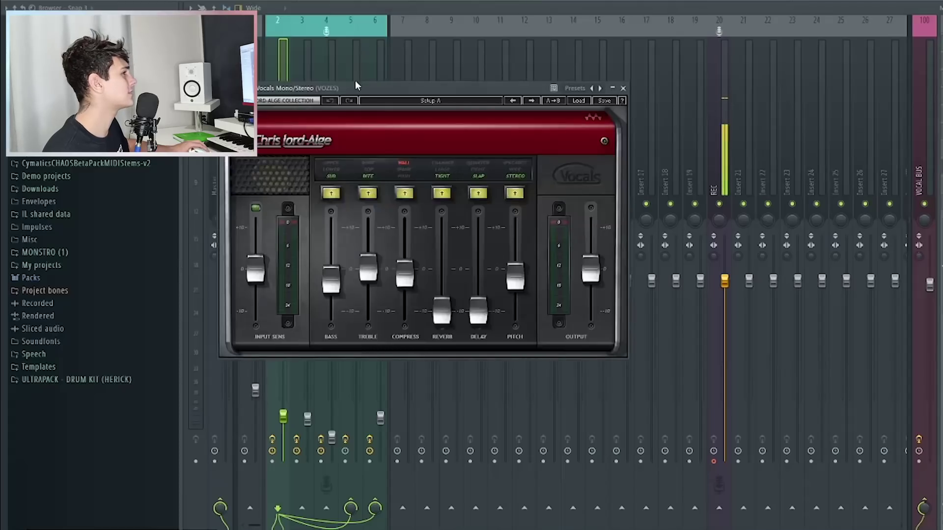
Step: Examine the bass, treble, compress, reverb and delay modes and fader levels in CLA Vocals on the VOZES track
left_click_drag(355, 83, 539, 107)
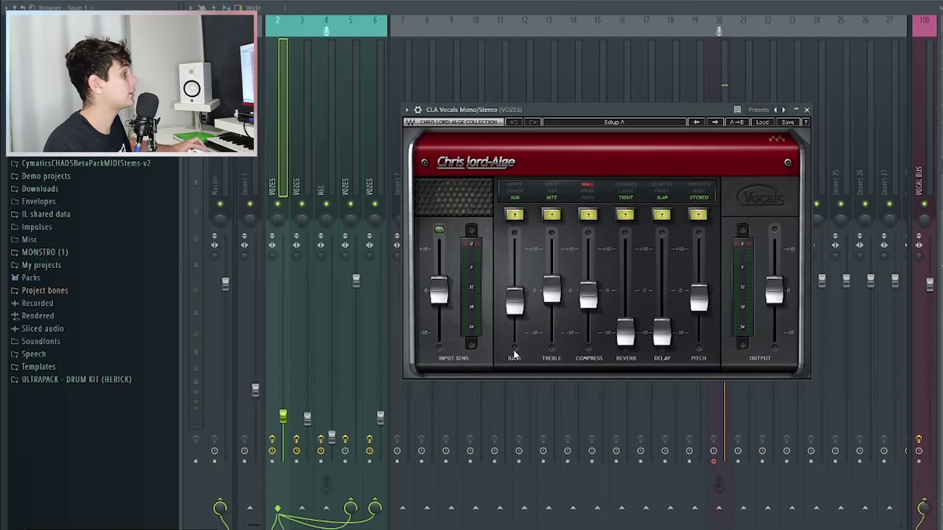
left_click(517, 215)
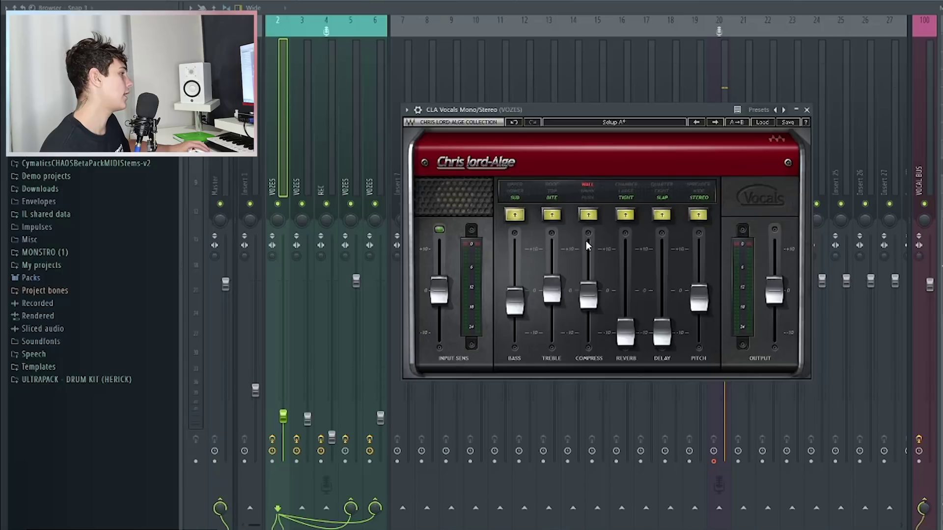
left_click(552, 289)
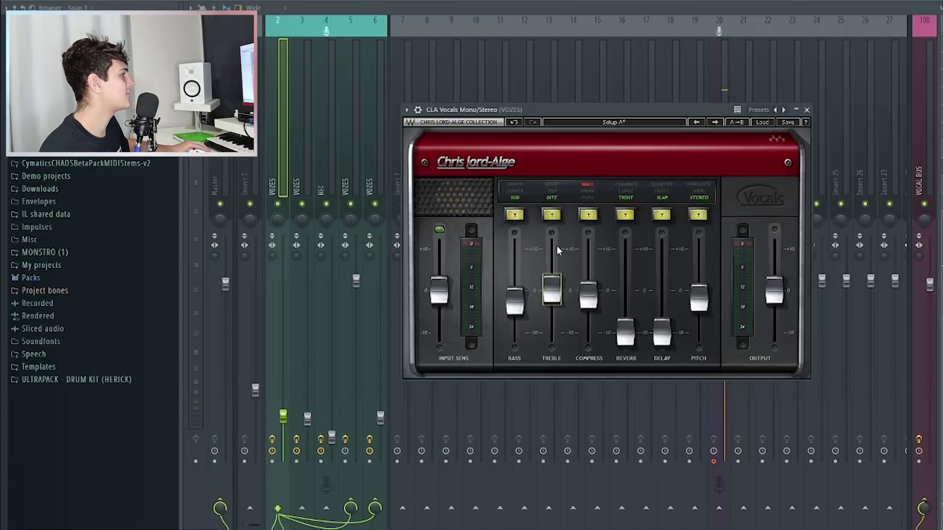
left_click(588, 182)
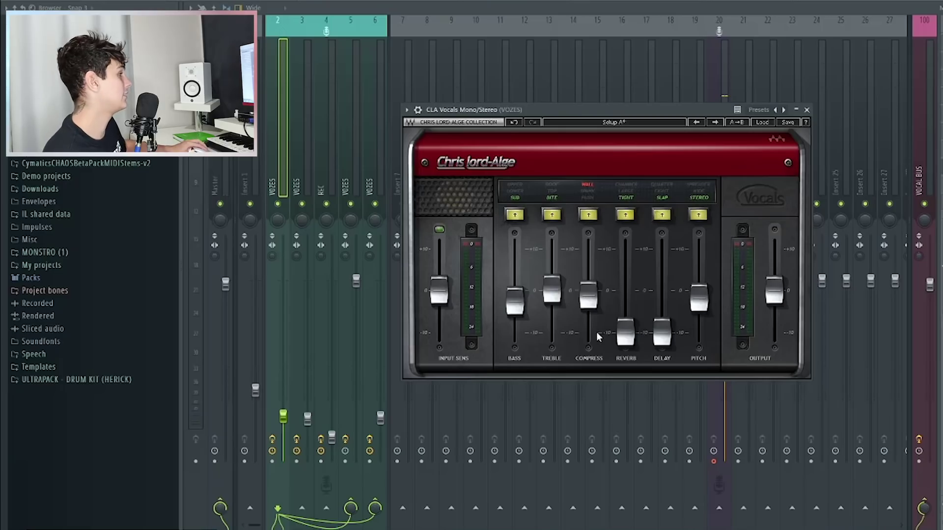
left_click(596, 305)
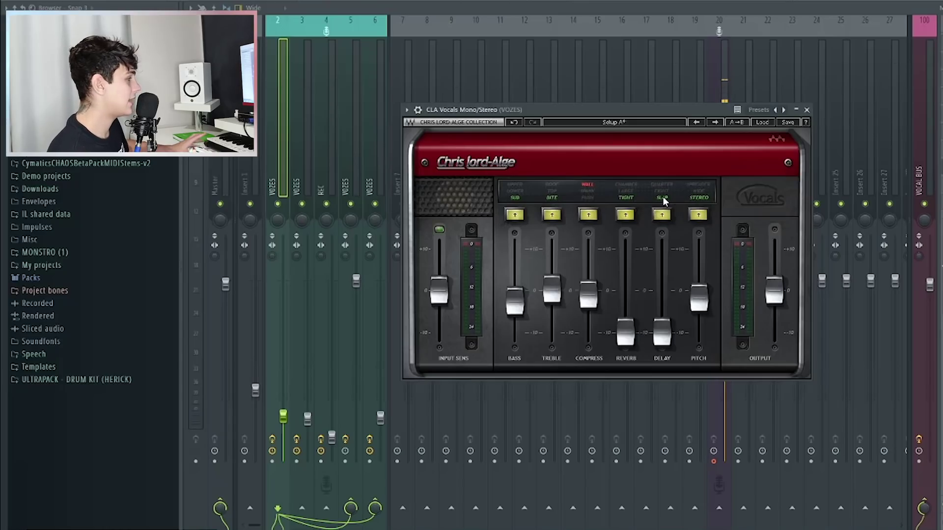
mouse_move(658, 347)
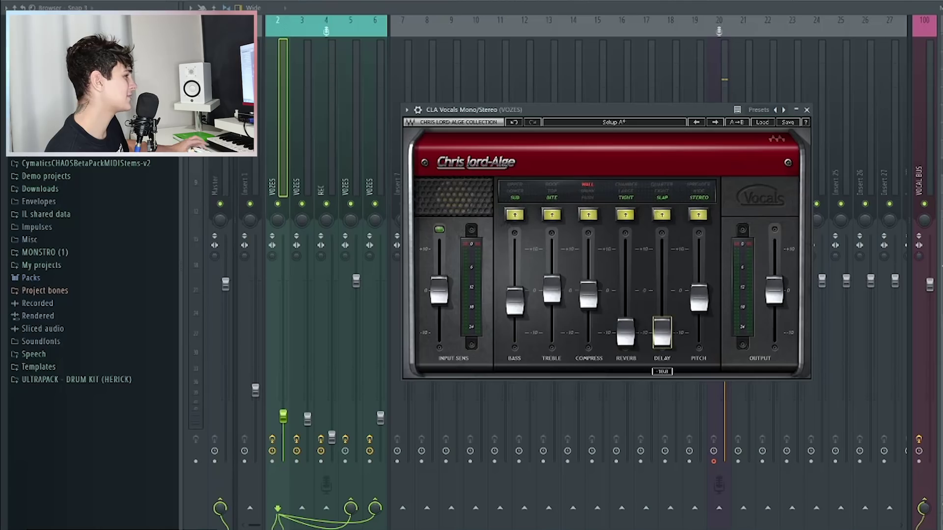